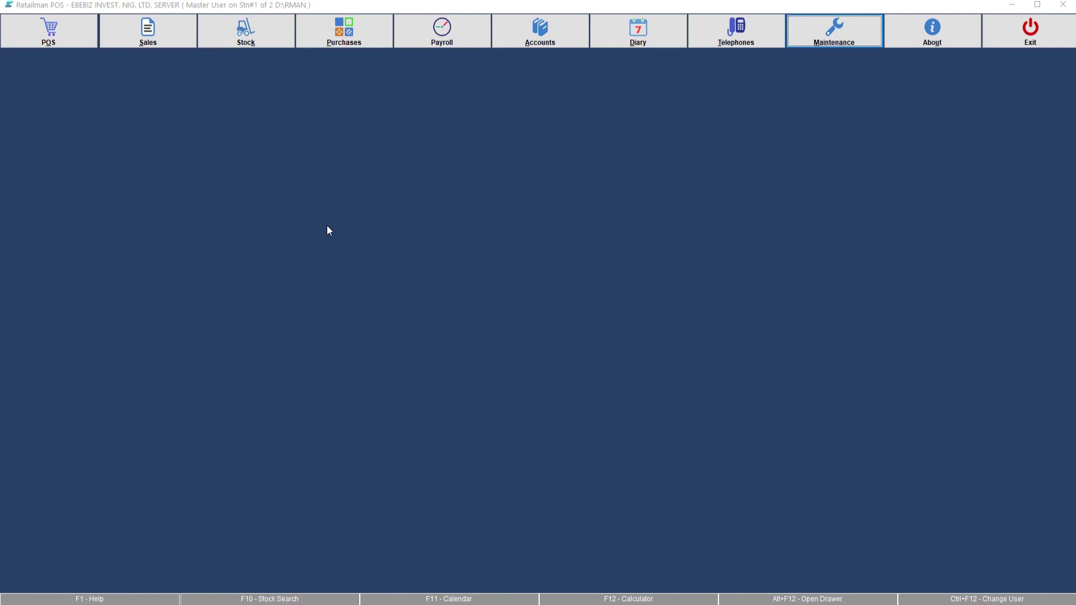
Open the manager's record from Maintenance > Users Settings for editing in the Edit User form
left_click(834, 37)
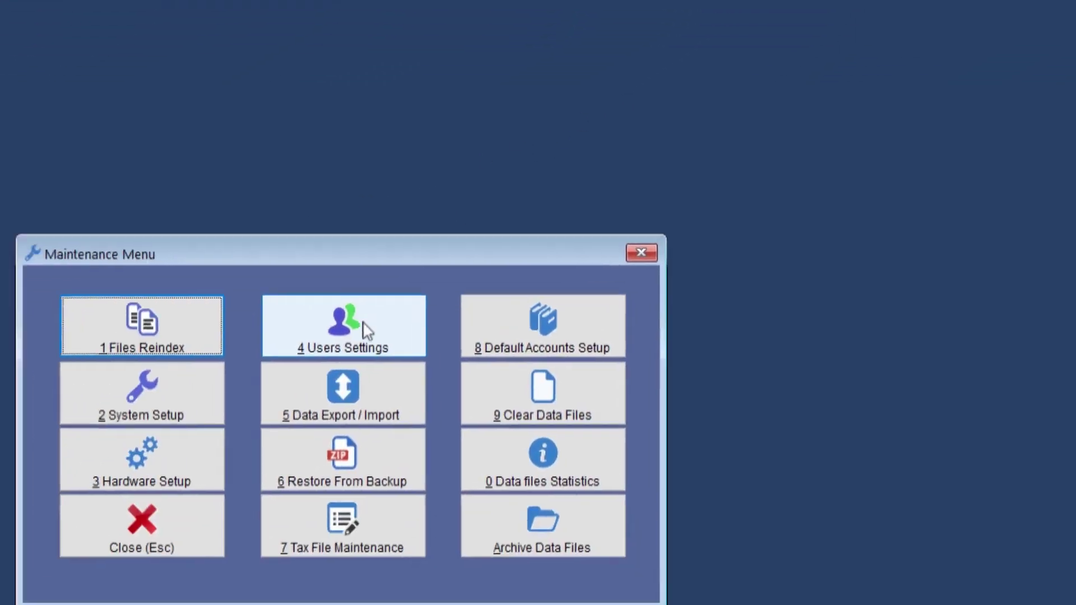
left_click(367, 330)
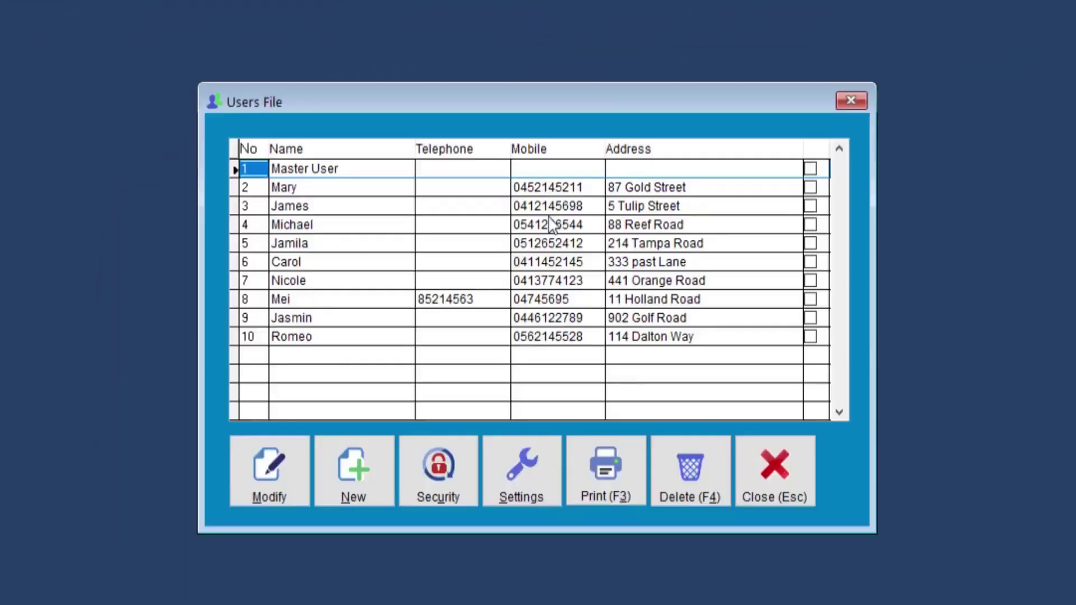
left_click(375, 186)
key("BackSpace")
key("BackSpace")
key("BackSpace")
key("BackSpace")
key("BackSpace")
key("BackSpace")
key("BackSpace")
key("BackSpace")
key("BackSpace")
key("BackSpace")
key("BackSpace")
key("BackSpace")
key("BackSpace")
key("BackSpace")
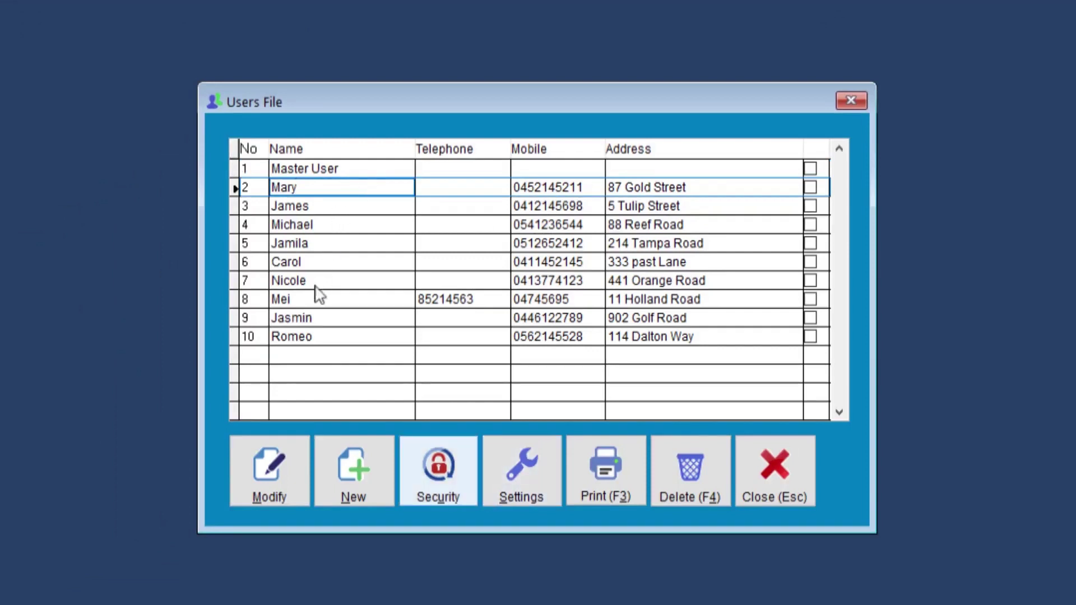
left_click(268, 475)
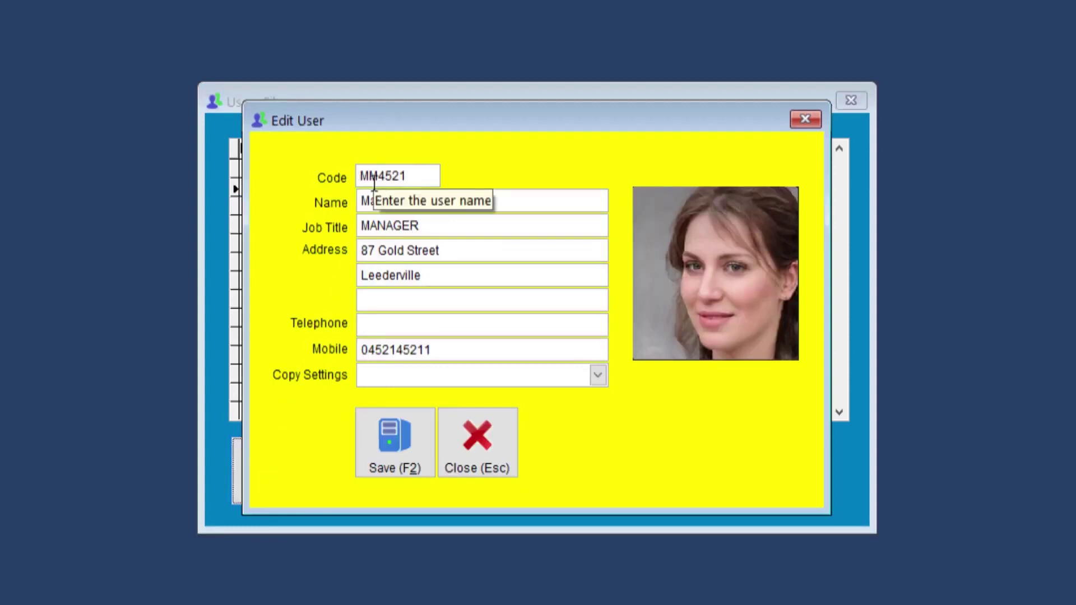
Select the whole staff code in the manager's user record
left_click(415, 176)
left_click_drag(400, 176, 355, 175)
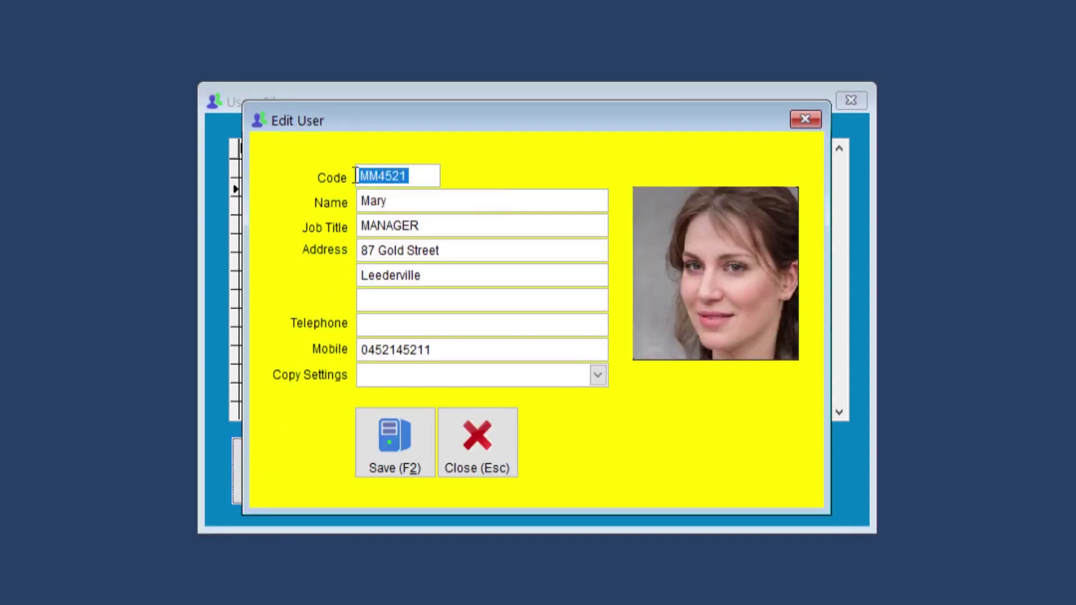
left_click(413, 174)
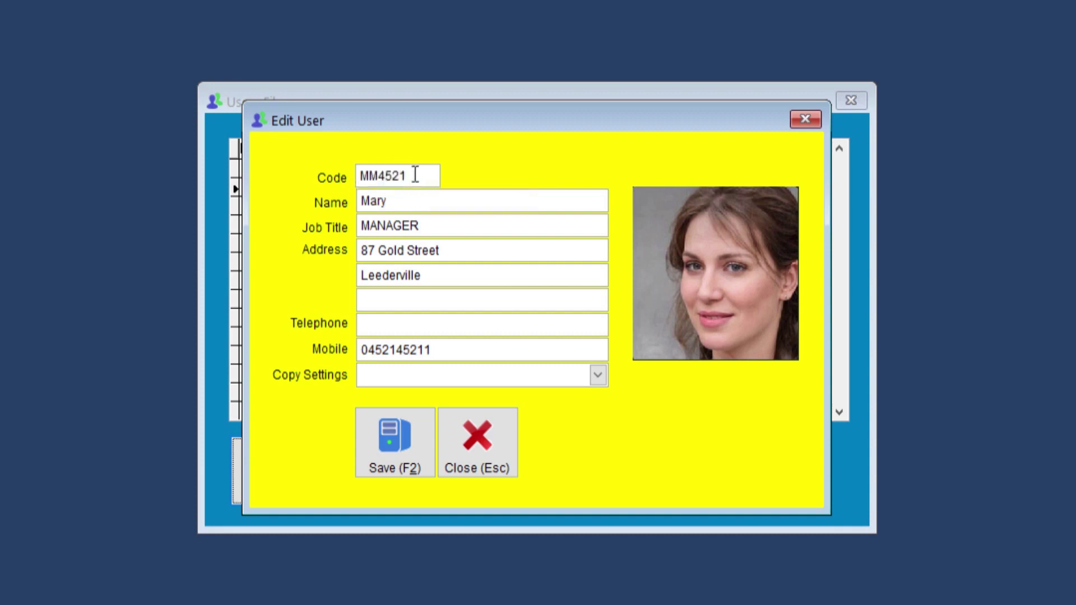
key("ctrl+a")
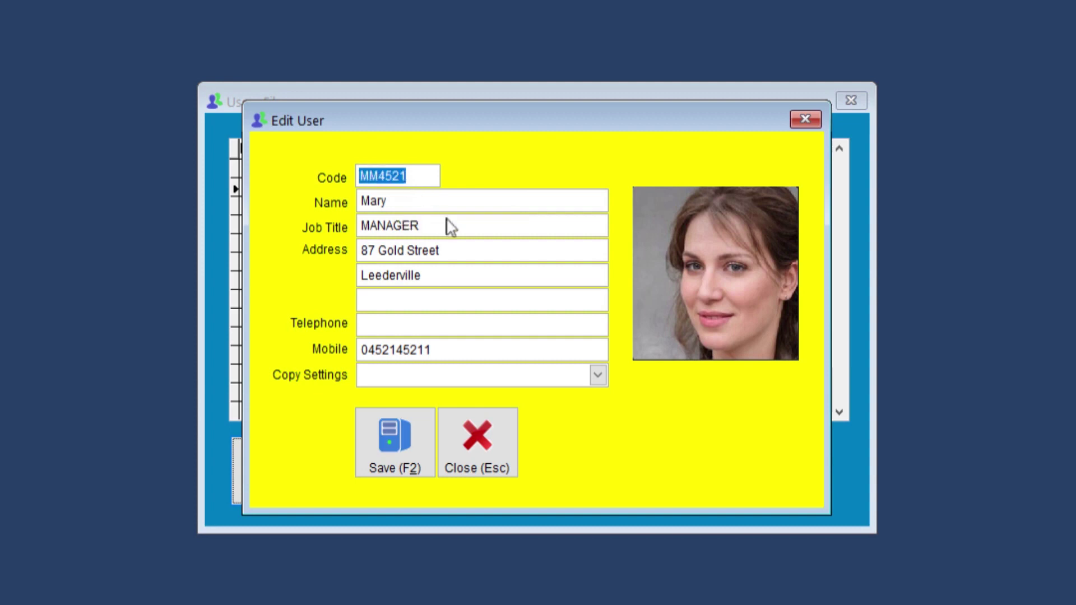
Replace the staff photo with the manager's JPG from the Staff folder and save the record
double_click(715, 278)
double_click(485, 274)
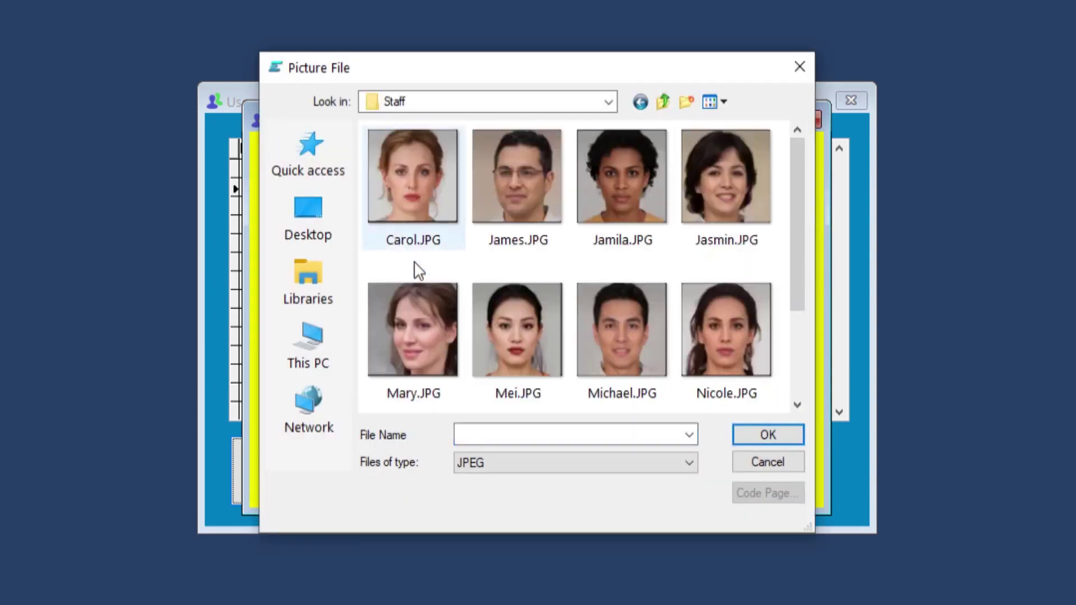
double_click(417, 329)
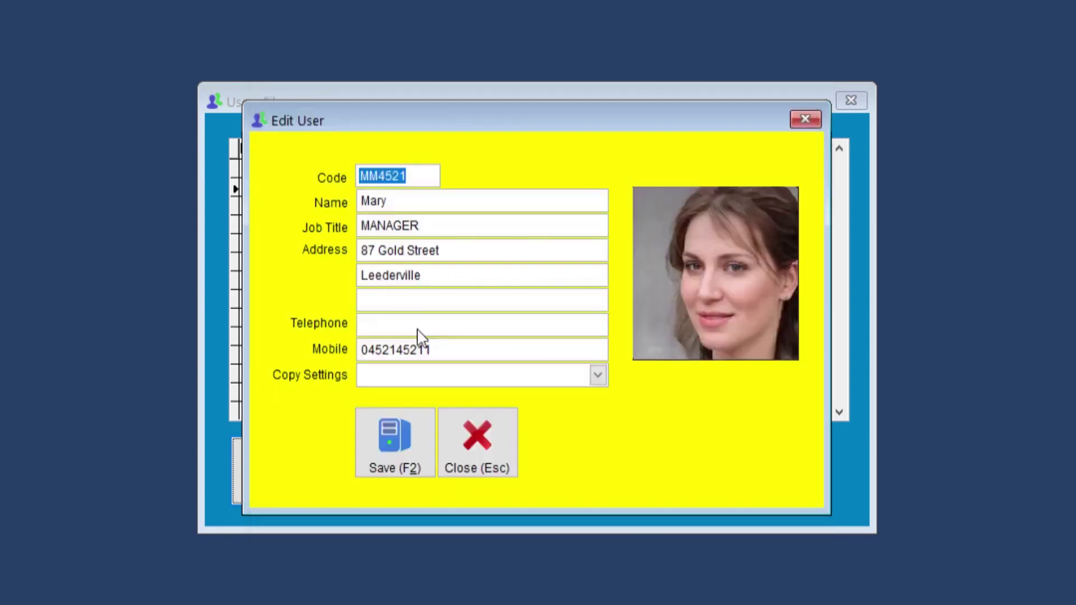
left_click(400, 439)
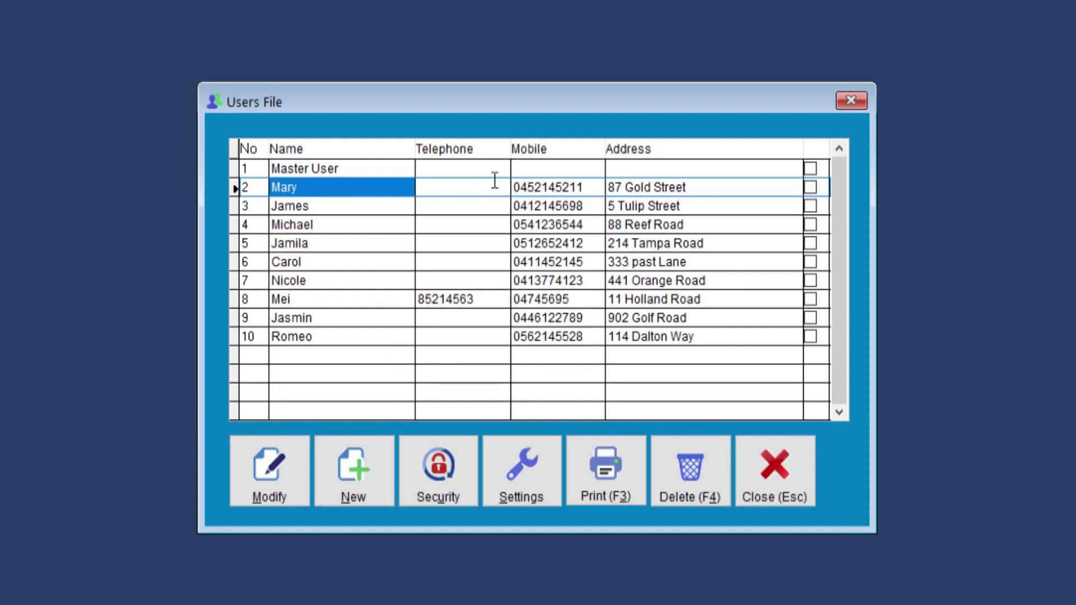
Tick all users in the Users File list, then untick Master User
left_click(810, 187)
left_click(810, 206)
left_click(810, 224)
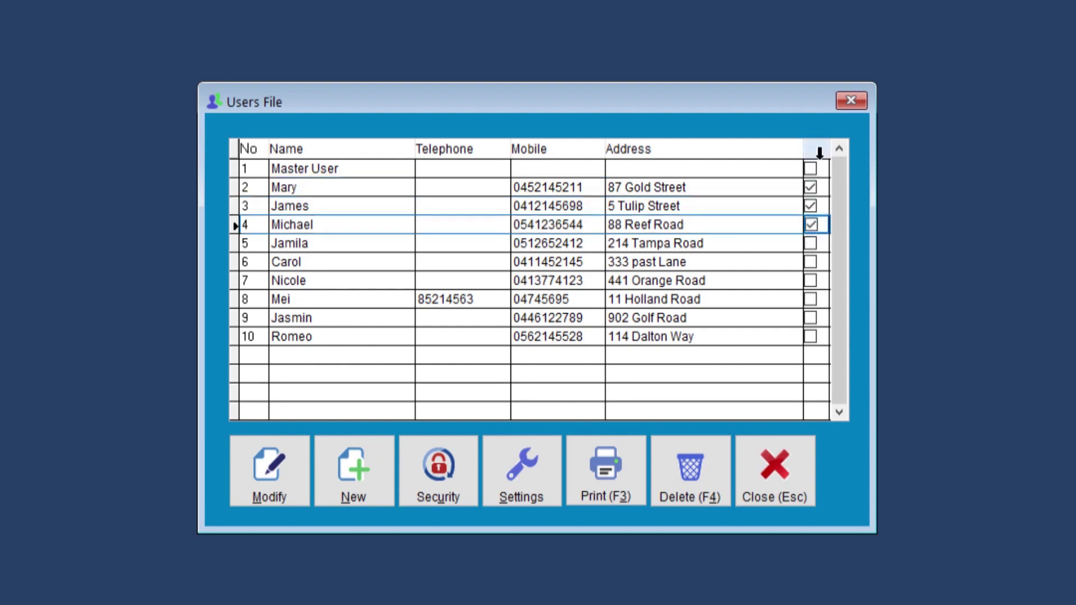
left_click(817, 151)
left_click(817, 151)
left_click(817, 150)
left_click(810, 168)
left_click(811, 168)
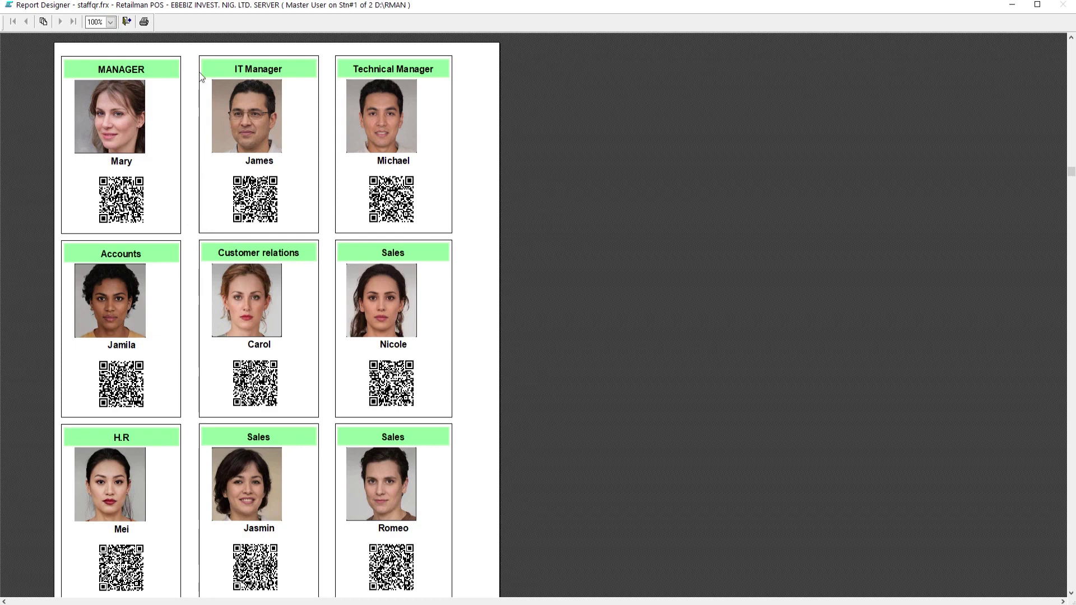
Close the staff ID card report preview
left_click(126, 21)
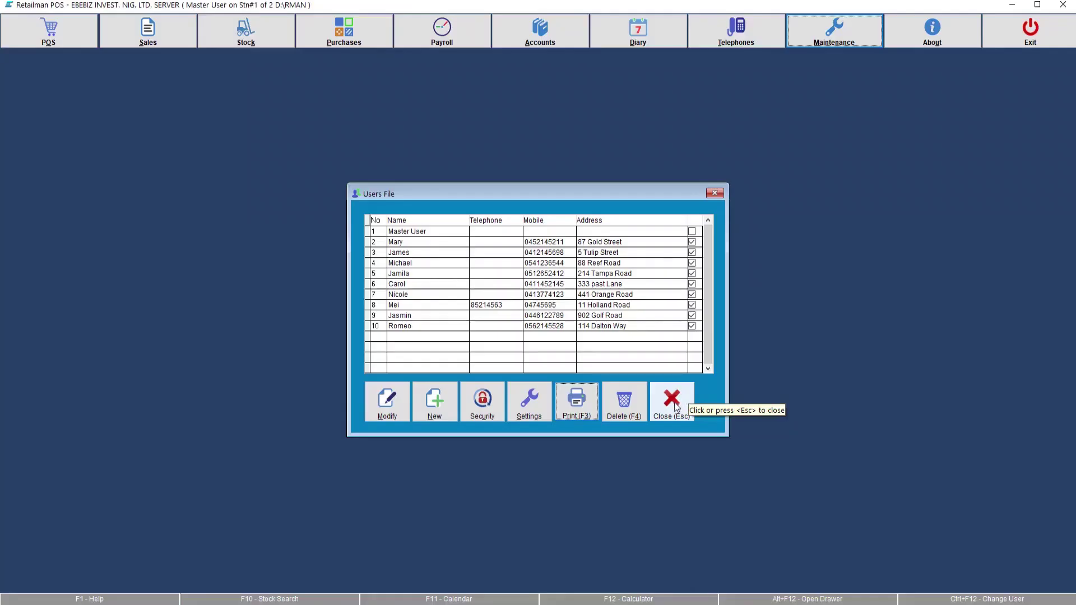
Close Users File and advance Photos from 2DScanner.JPG to 2DScanner1.JPG
left_click(678, 399)
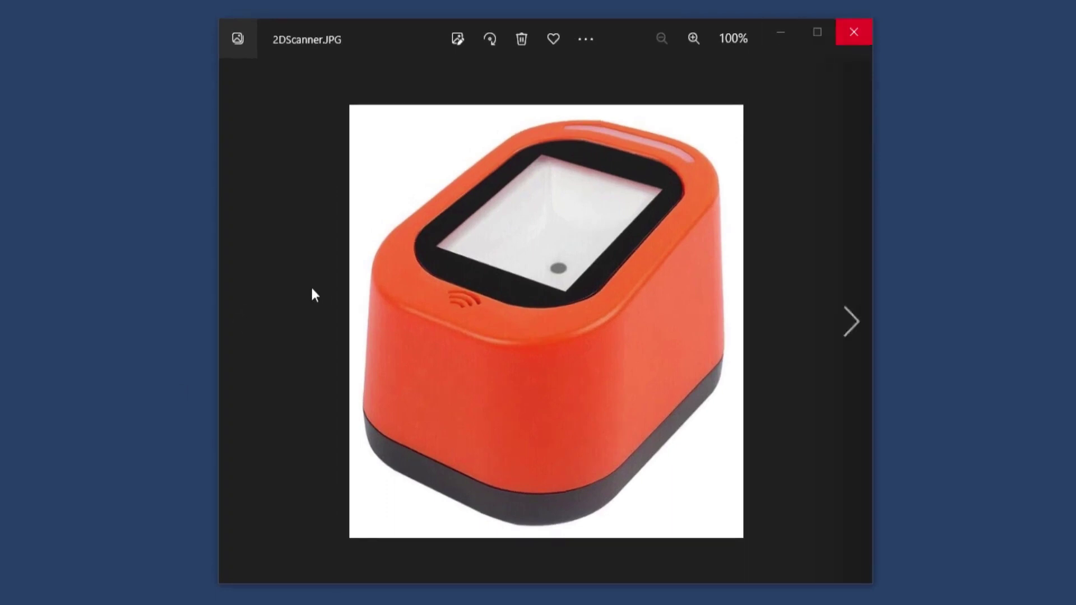
key("Right")
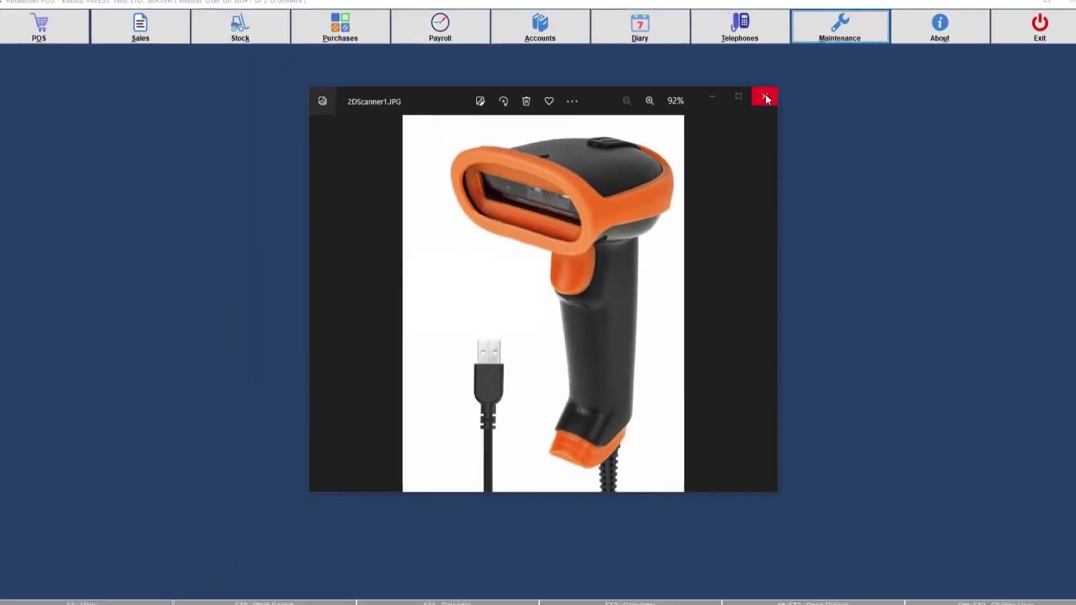
Close Photos and the Maintenance Menu, then log in as the manager with her password
left_click(764, 97)
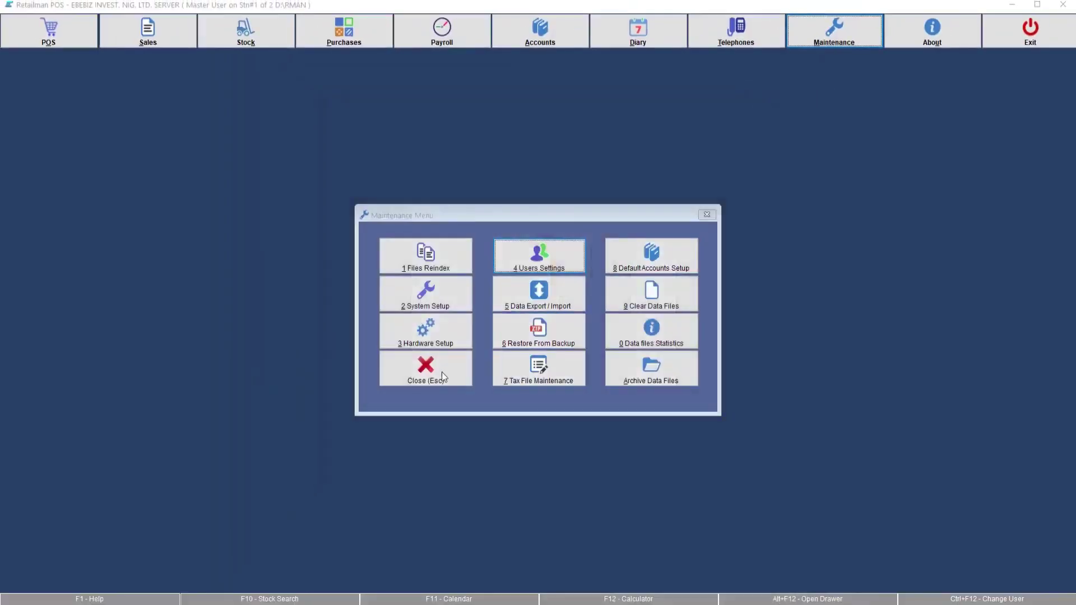
left_click(442, 375)
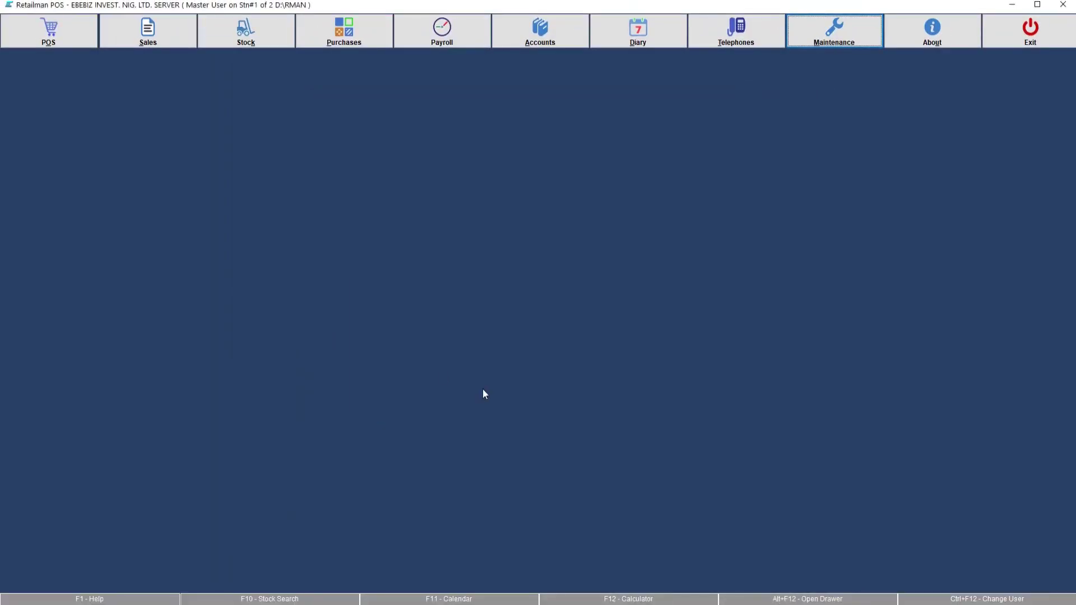
left_click(987, 600)
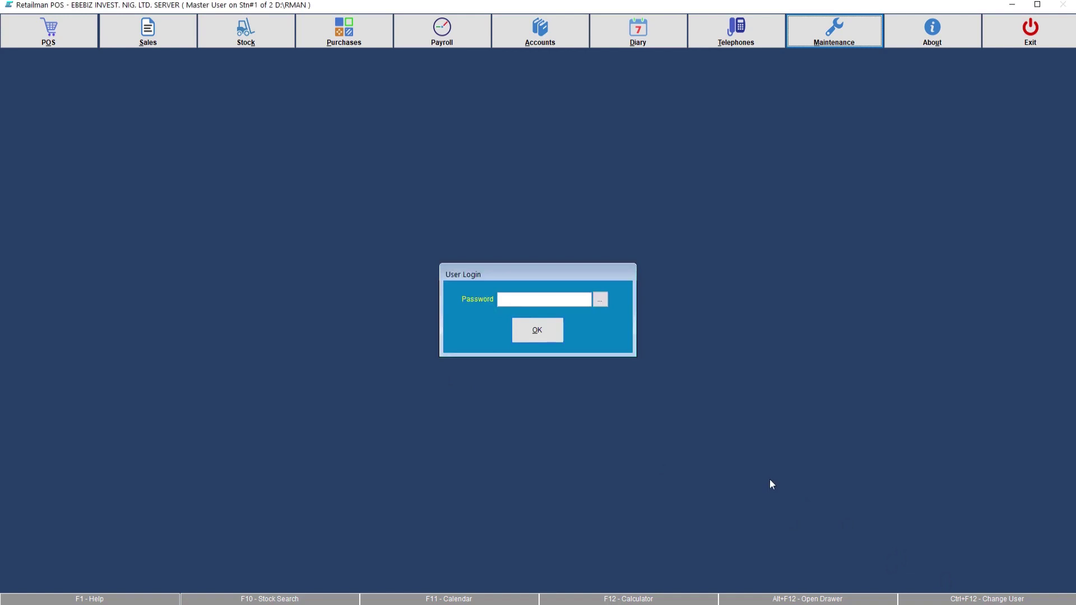
key("Return")
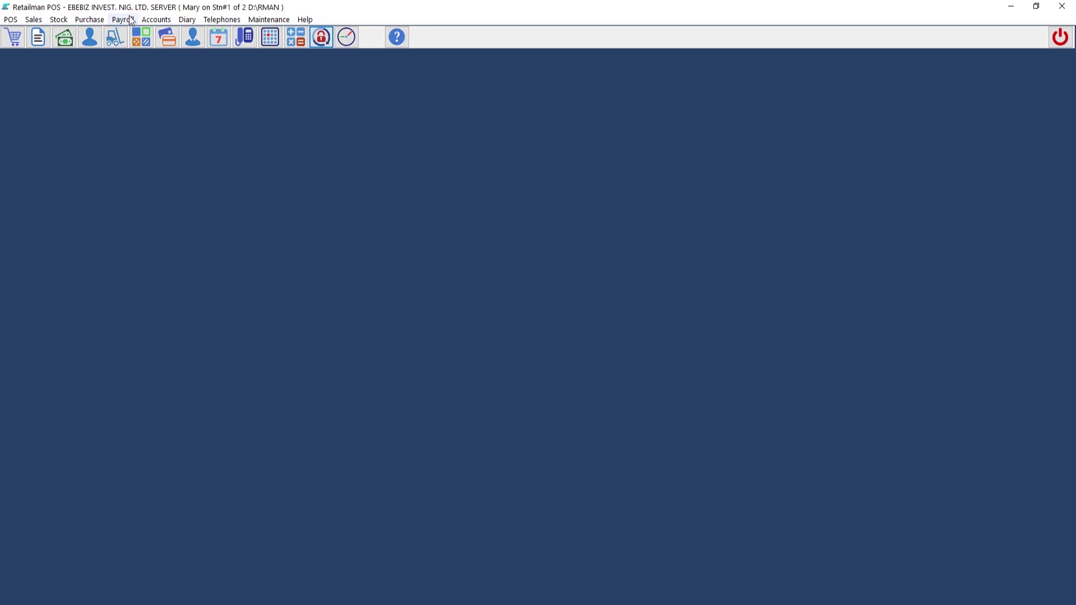
Open Payroll > Sign In/Out and enter the manager's staff code to fill in her name
left_click(130, 21)
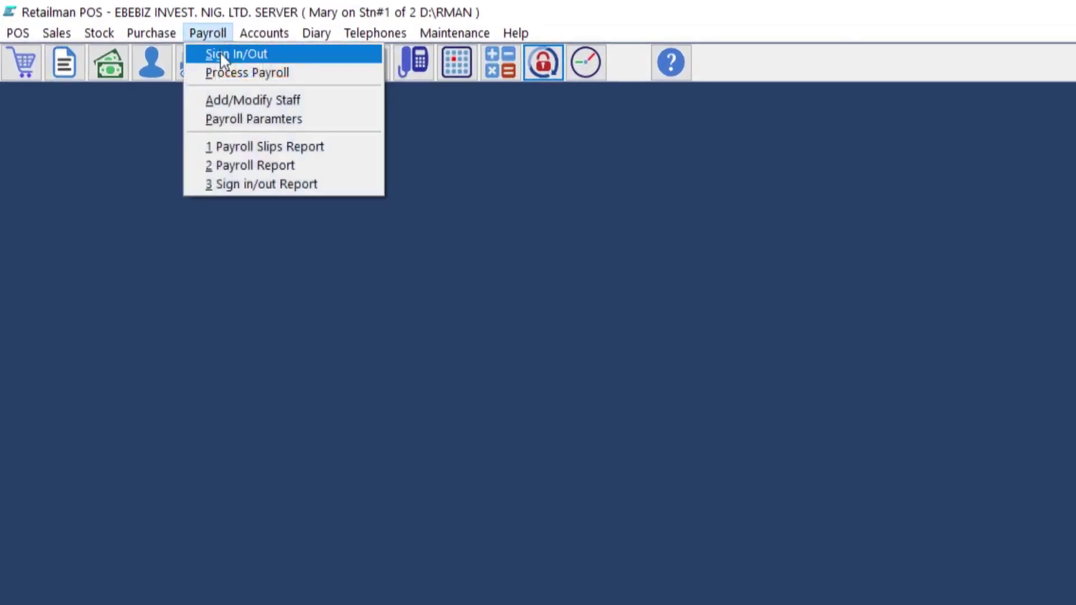
left_click(224, 56)
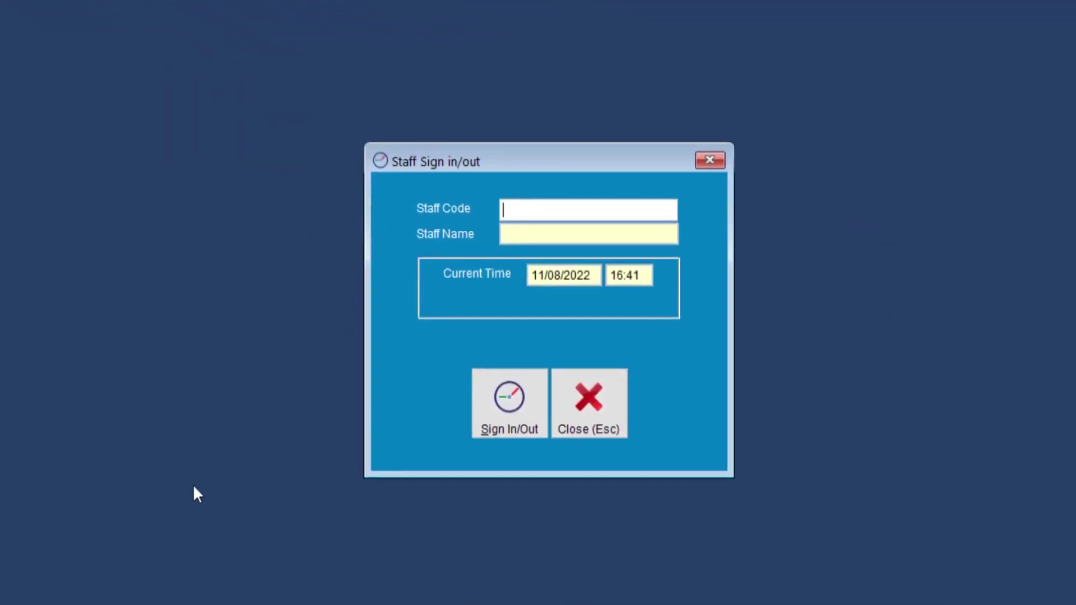
key("Return")
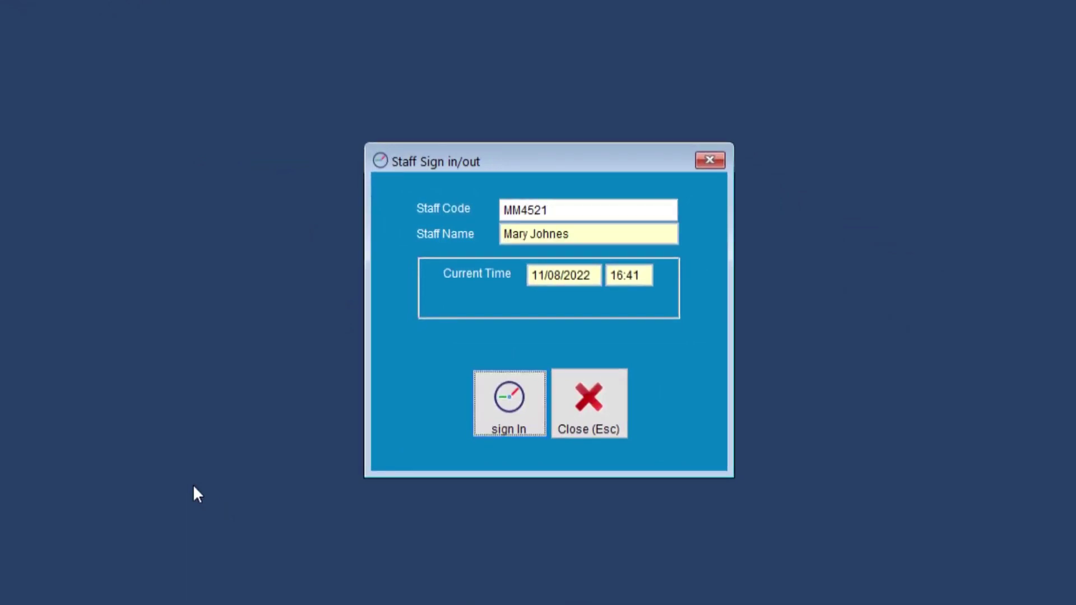